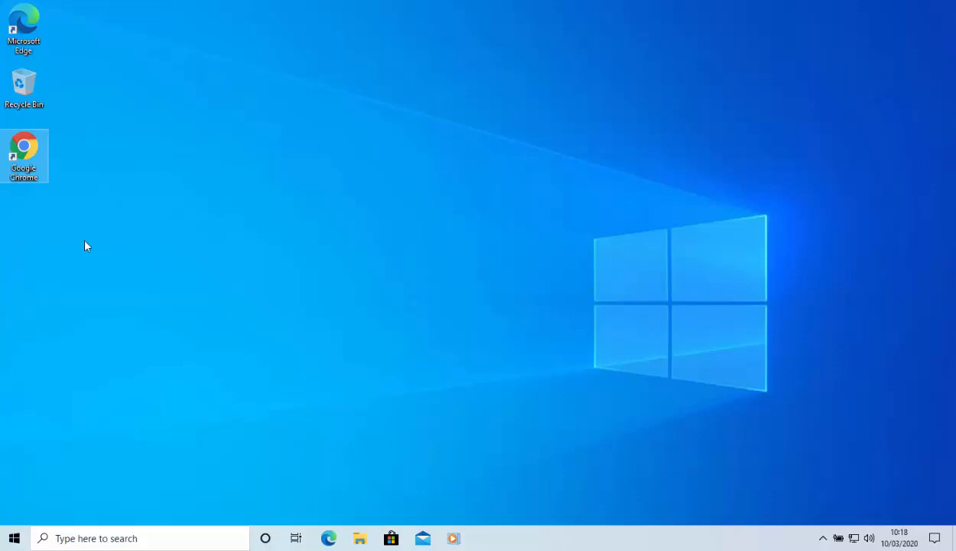
# Step: Open Google Chrome and go to greatis.com/stopupdates10
pyautogui.doubleClick(20, 161)
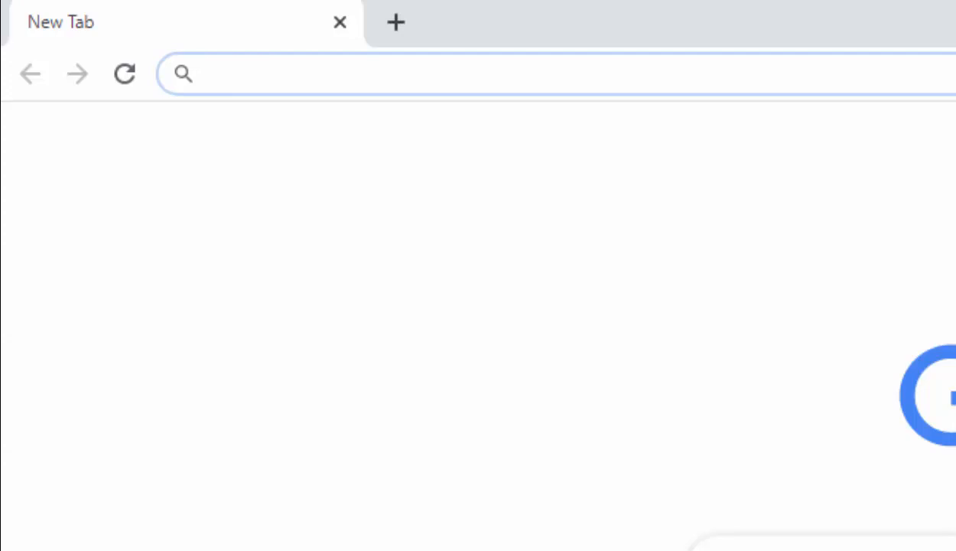
pyautogui.write('g')
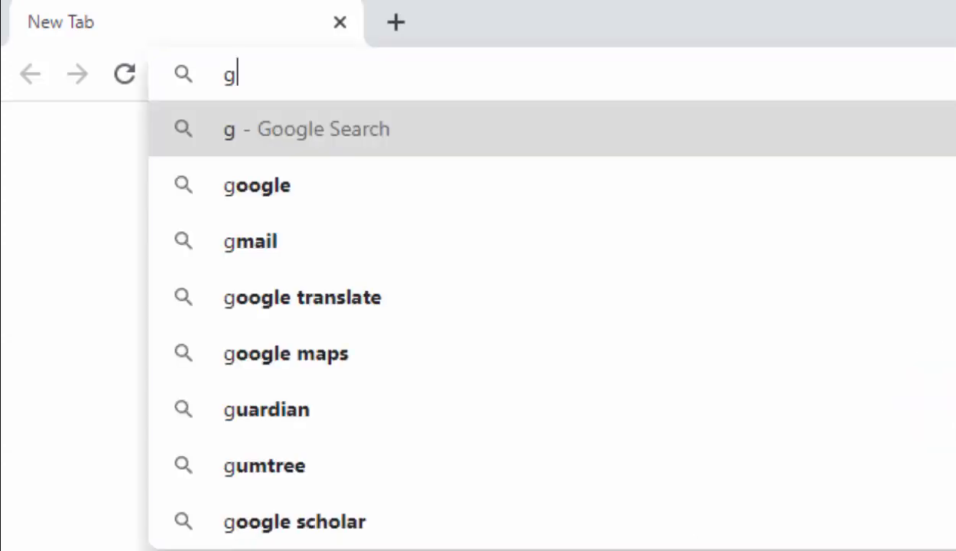
pyautogui.write('reati')
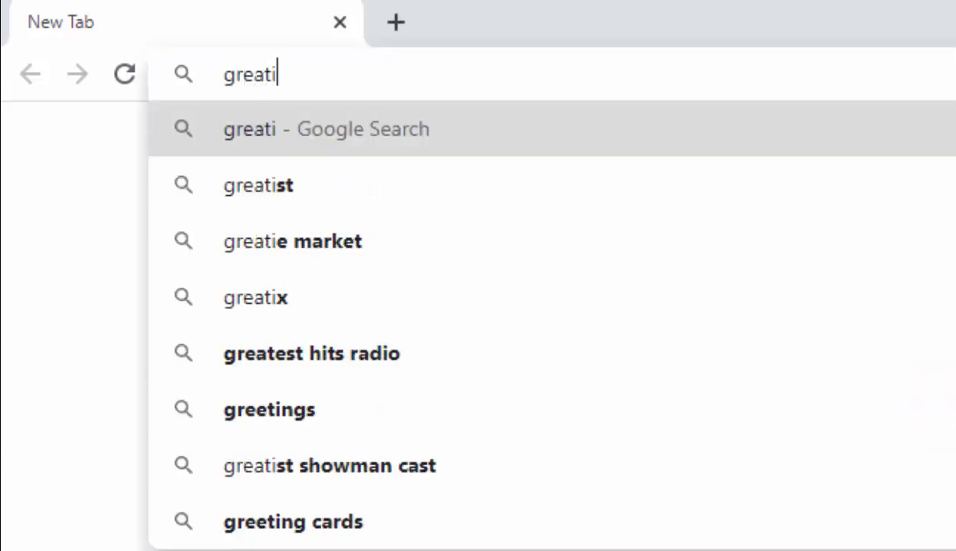
pyautogui.write('s.com/')
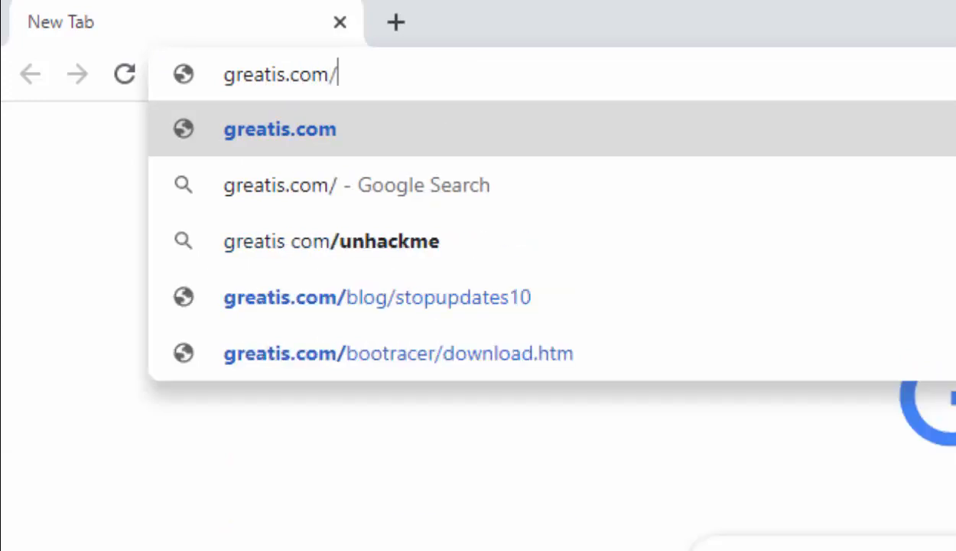
pyautogui.write('stopupdates10')
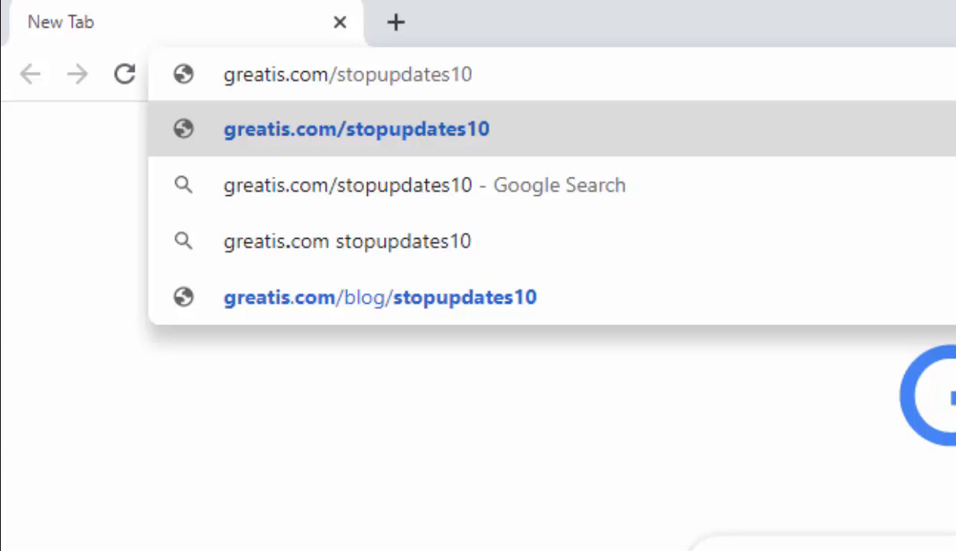
pyautogui.press('Return')
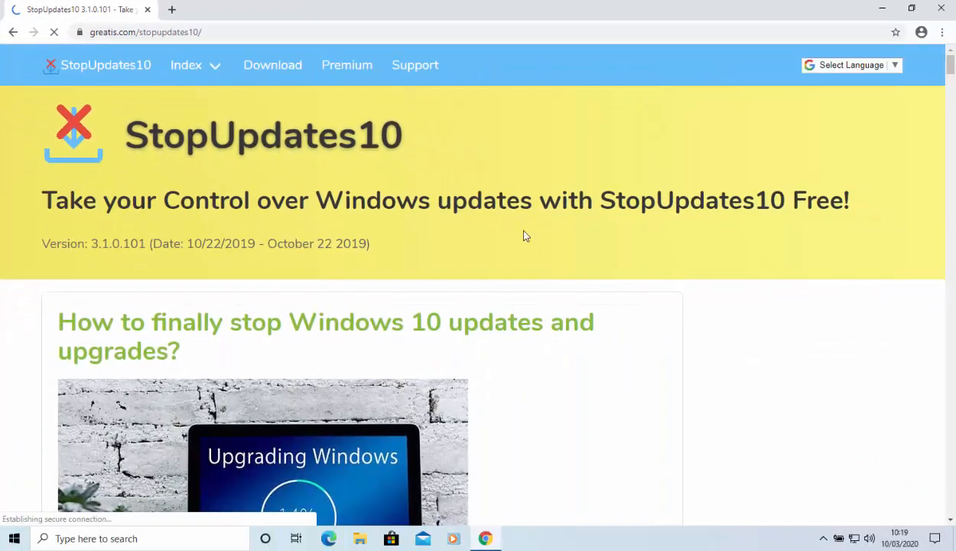
# Step: Review the StopUpdates10 page's features, comparison table and explanation of how it works, down to the system requirements and download section
pyautogui.scroll(-5, 524, 235)
pyautogui.scroll(-7, 525, 236)
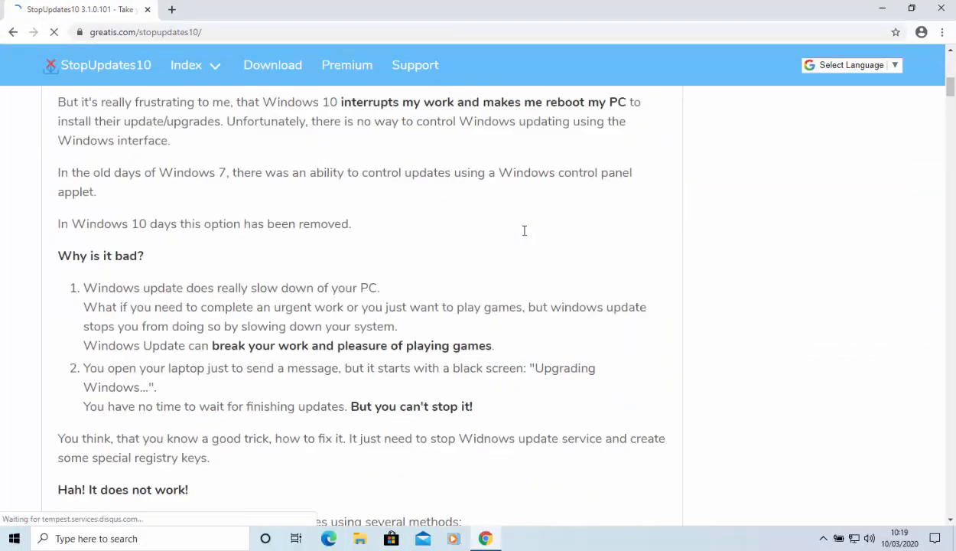
pyautogui.scroll(-4, 525, 236)
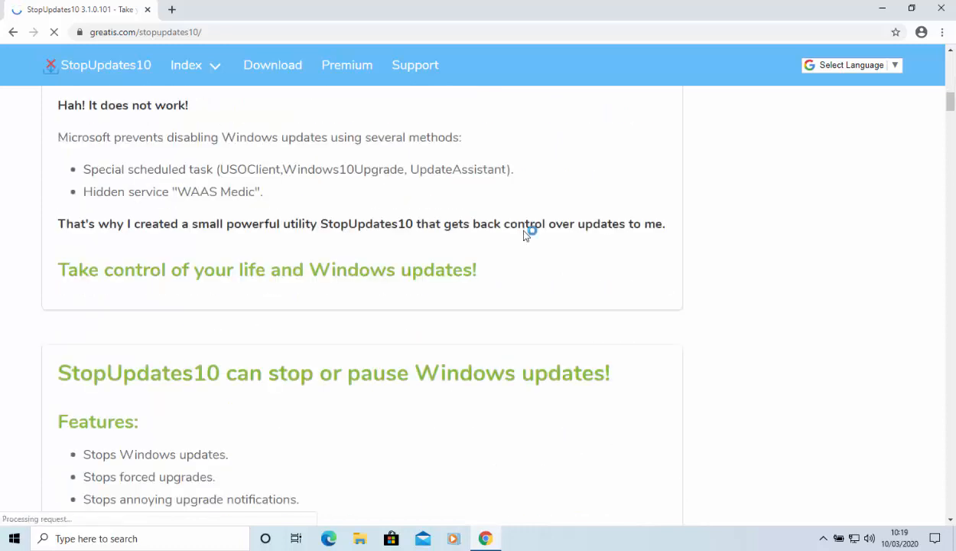
pyautogui.scroll(-3, 525, 236)
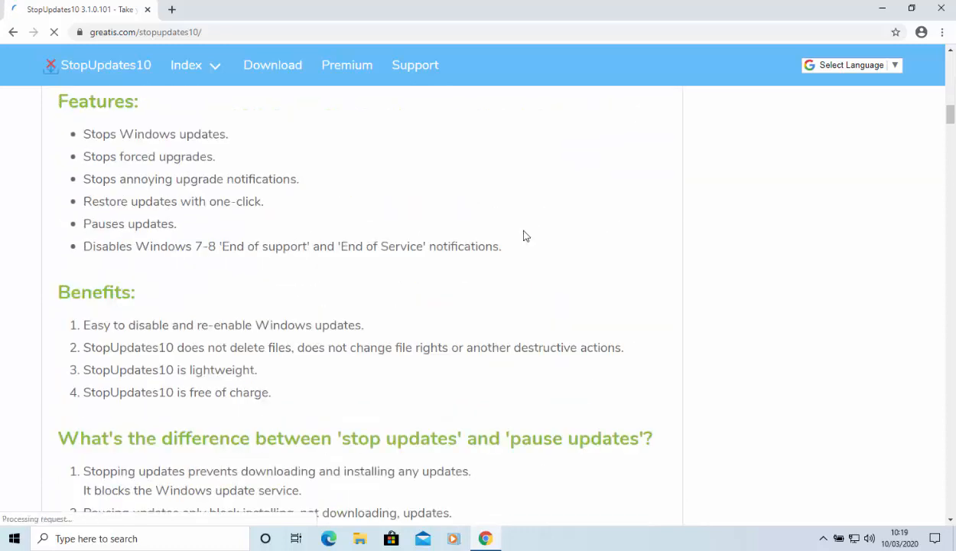
pyautogui.scroll(-7, 525, 235)
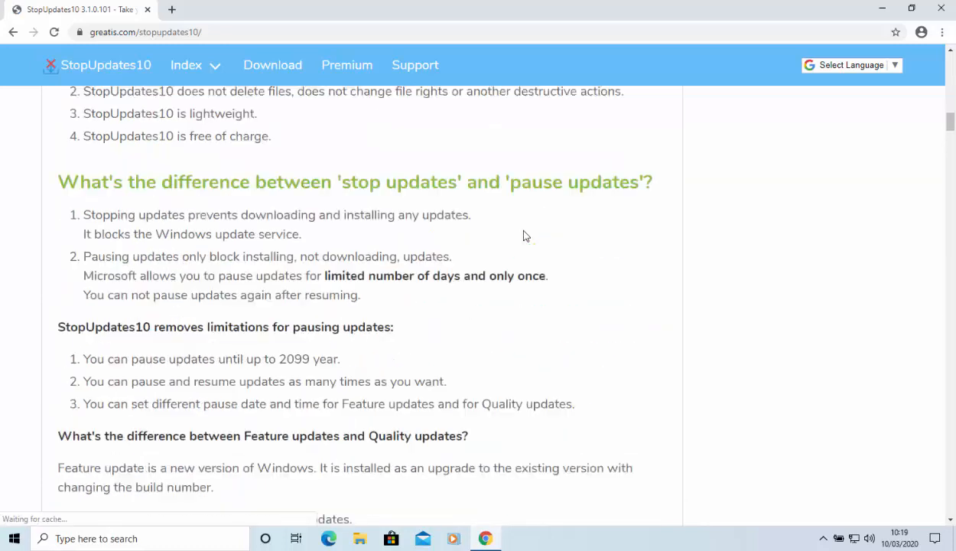
pyautogui.scroll(-7, 525, 233)
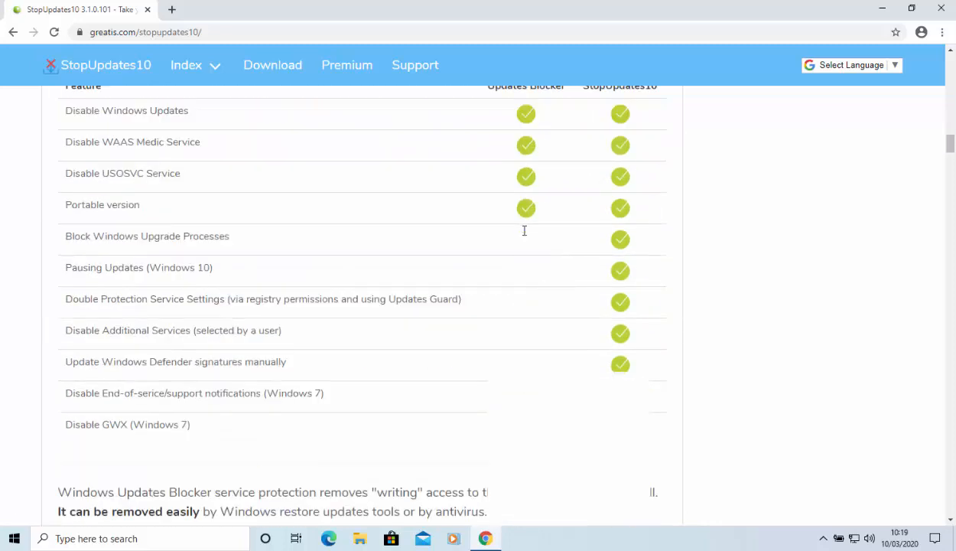
pyautogui.scroll(-3, 525, 235)
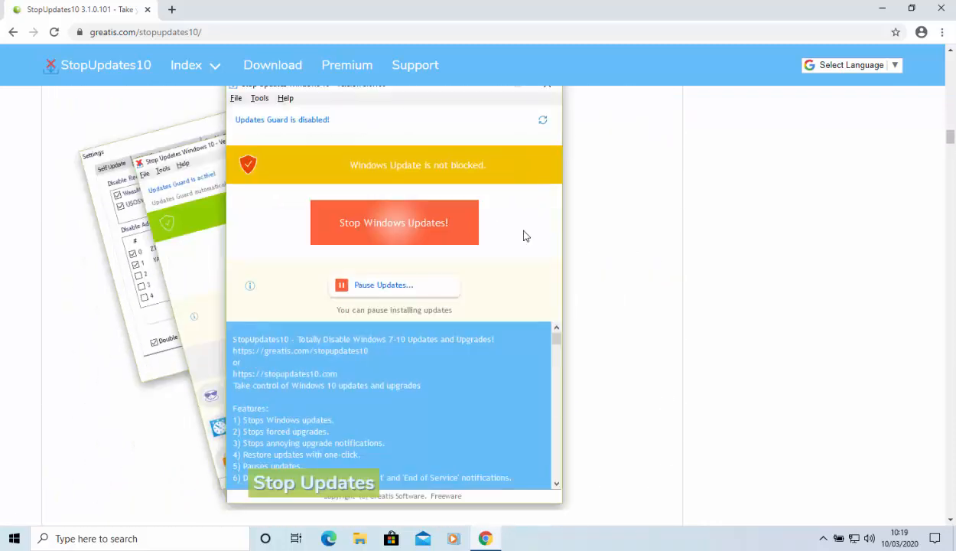
pyautogui.scroll(-1, 525, 236)
pyautogui.scroll(-7, 524, 235)
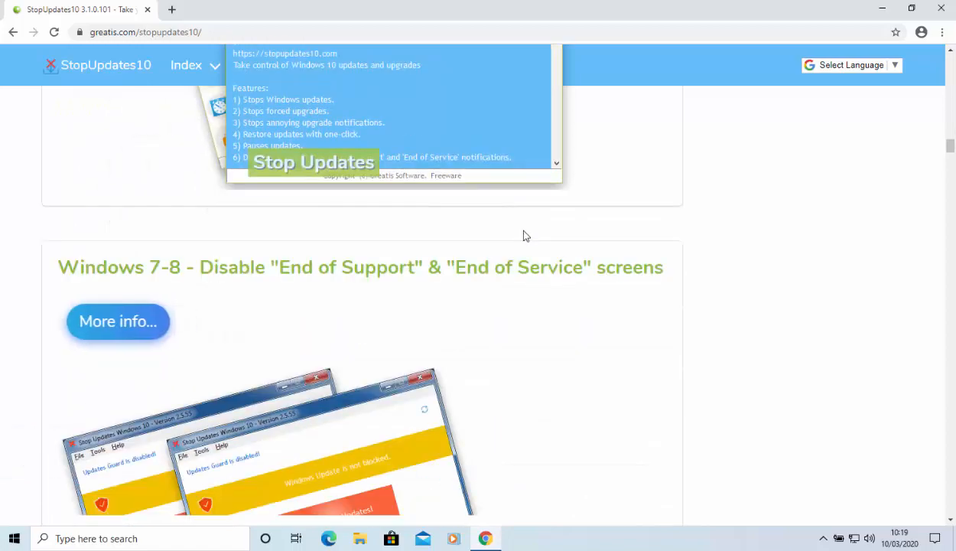
pyautogui.scroll(-8, 524, 236)
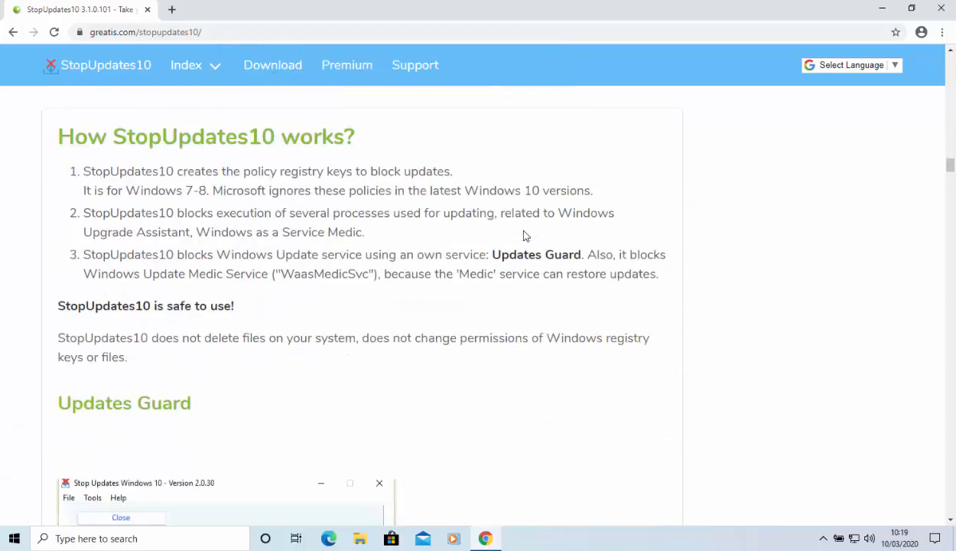
pyautogui.scroll(-4, 524, 236)
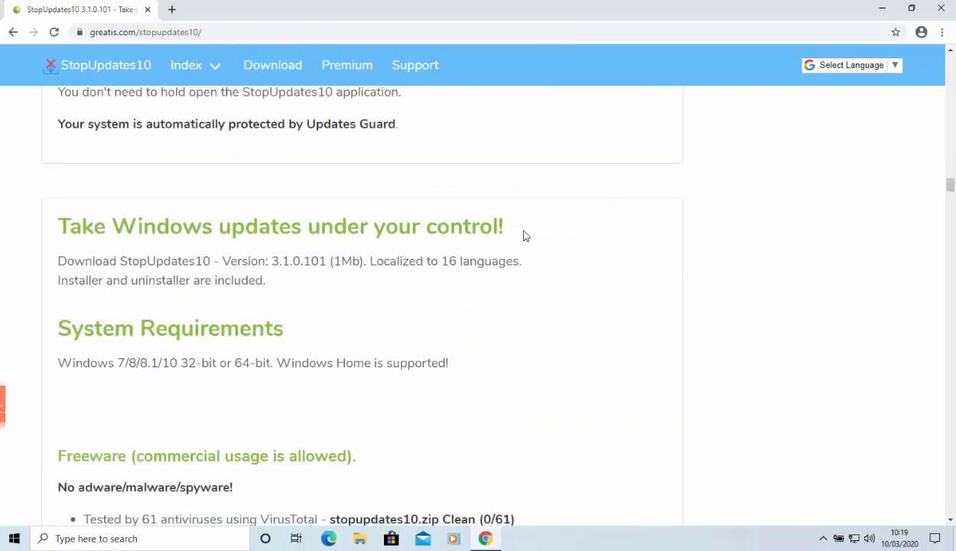
pyautogui.scroll(-2, 525, 235)
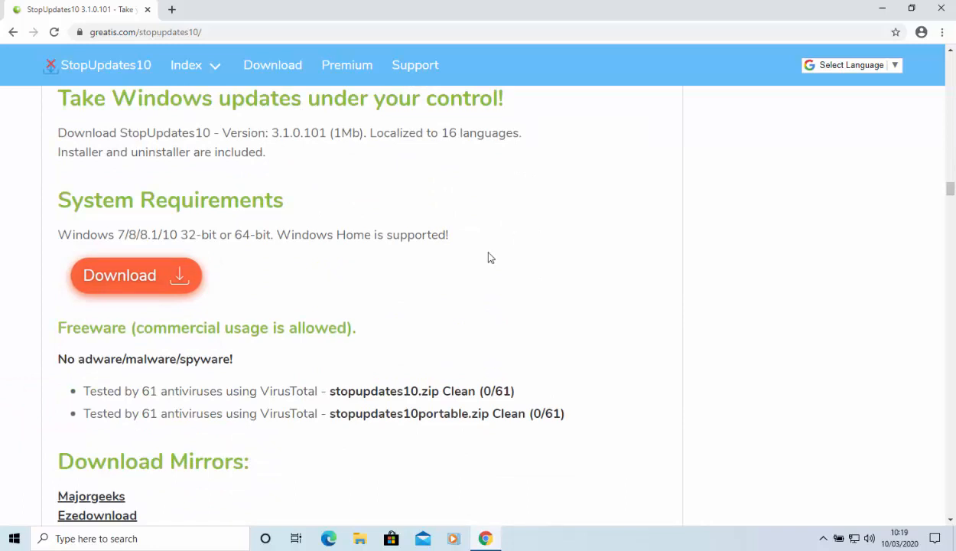
# Step: Accept the terms and download the standard StopUpdates10 installer archive, then close the browser
pyautogui.click(131, 280)
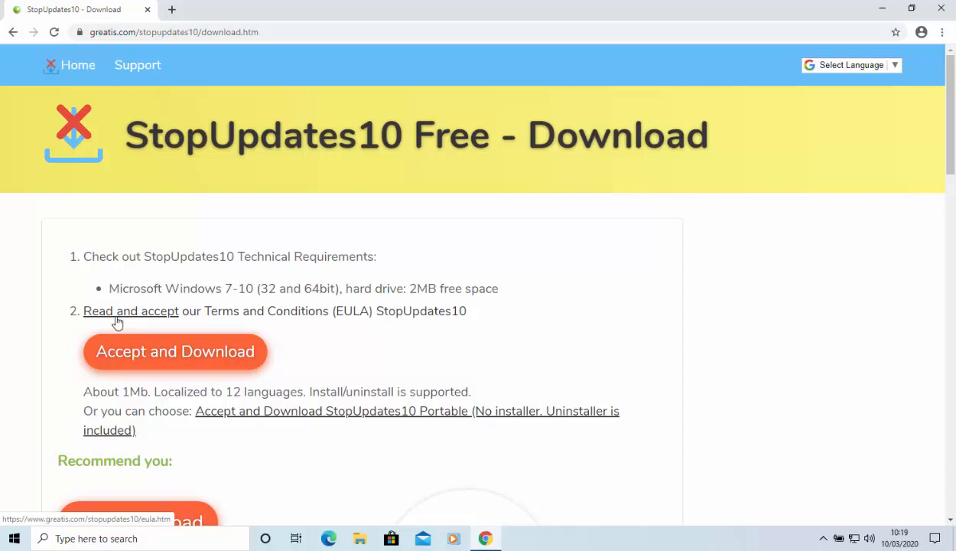
pyautogui.click(188, 360)
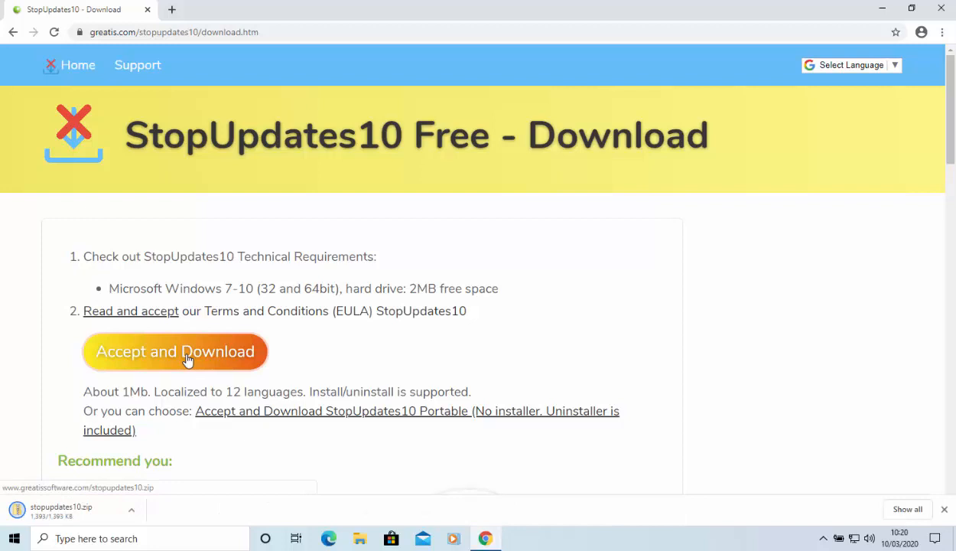
pyautogui.click(44, 508)
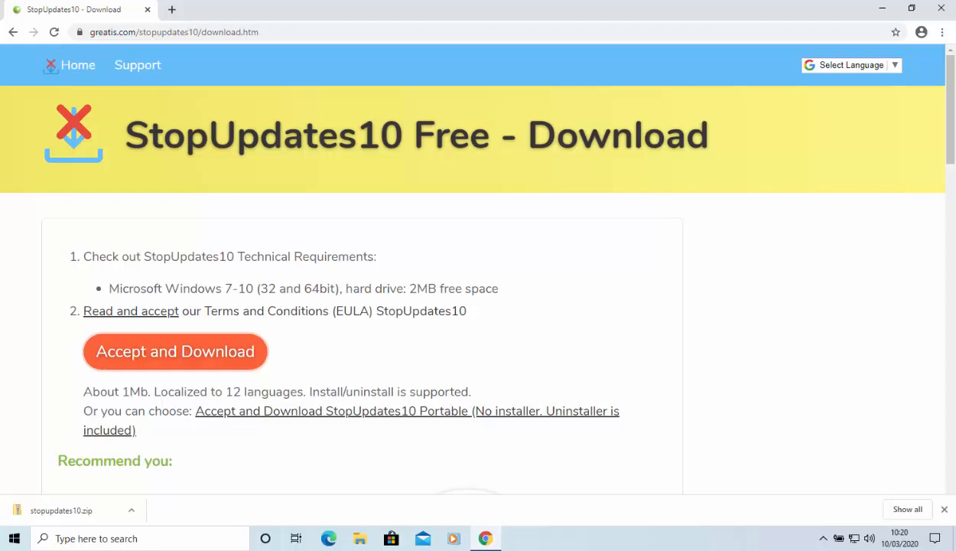
pyautogui.click(943, 9)
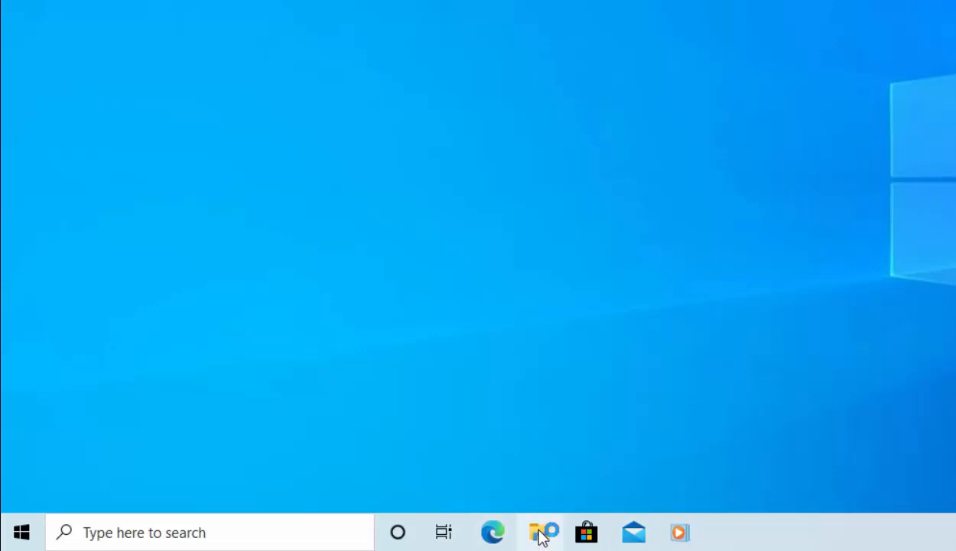
# Step: Switch to File Explorer and open the stopupdates10 archive in the Downloads folder
pyautogui.click(25, 533)
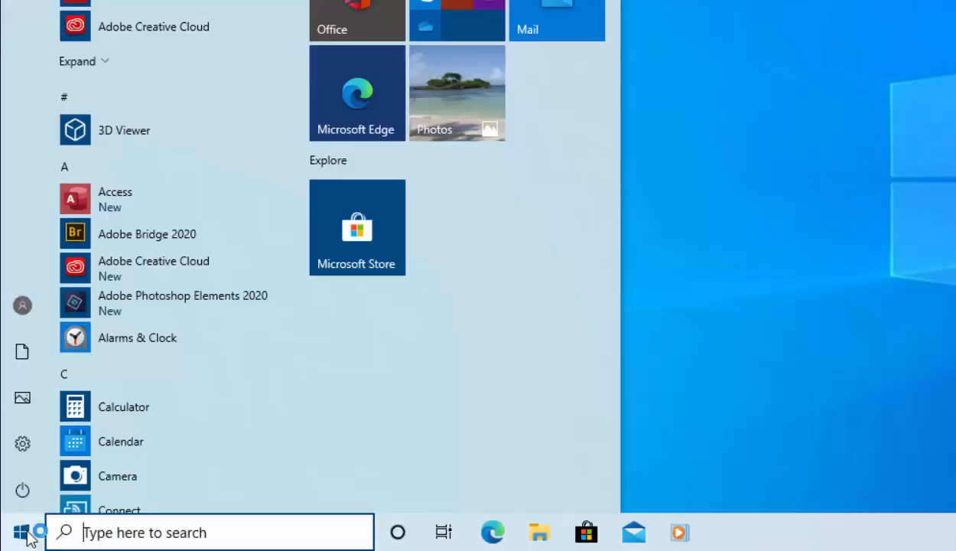
pyautogui.moveTo(21, 353)
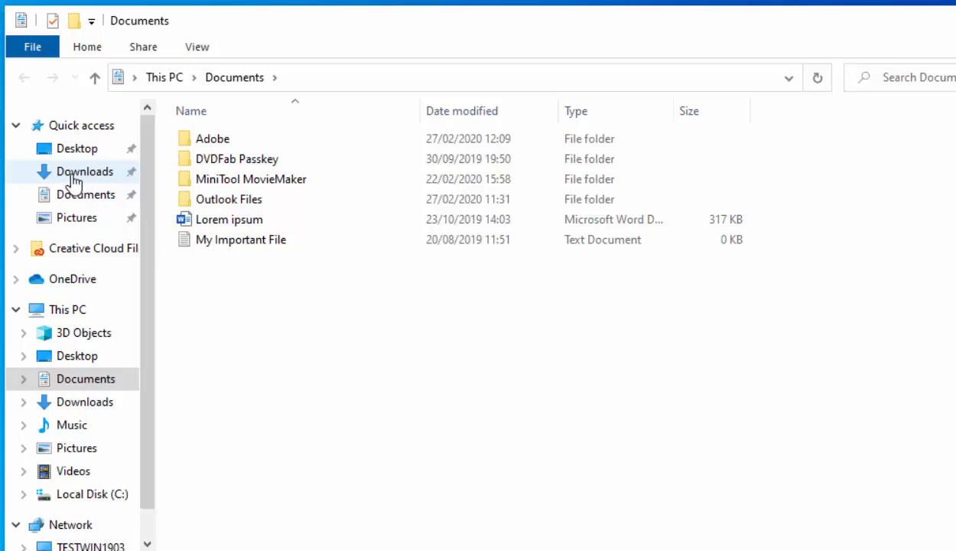
pyautogui.click(74, 182)
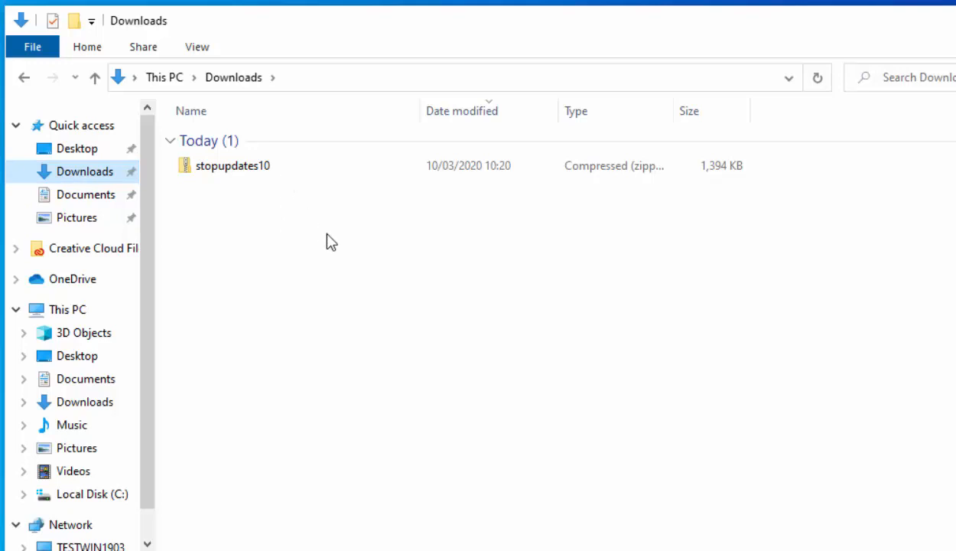
pyautogui.doubleClick(217, 170)
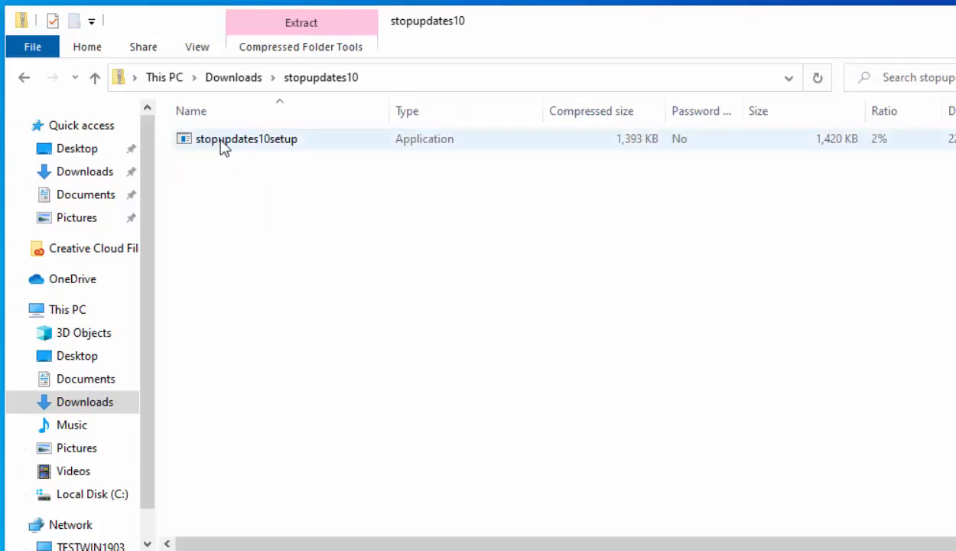
# Step: Launch stopupdates10setup, allowing it to make changes to the device, with English as the setup language
pyautogui.click(244, 147)
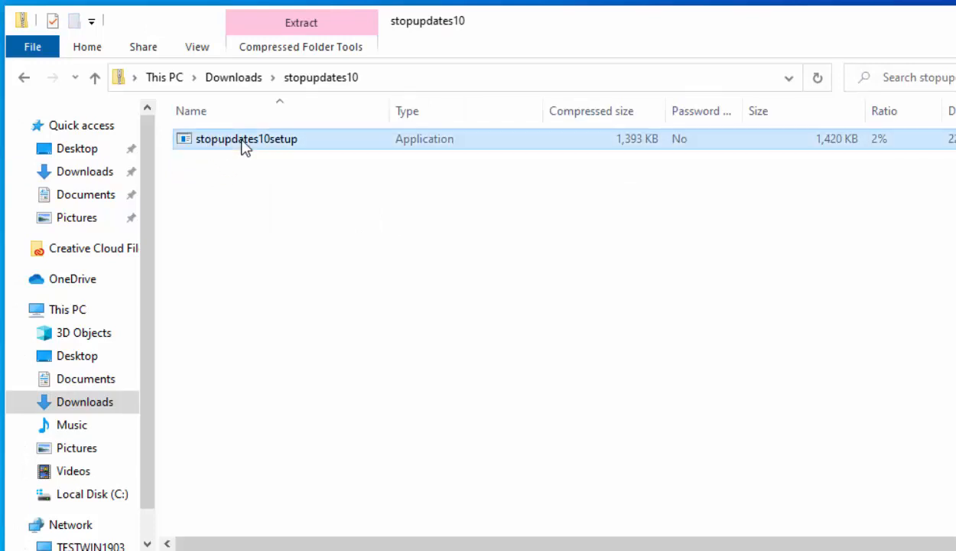
pyautogui.doubleClick(244, 140)
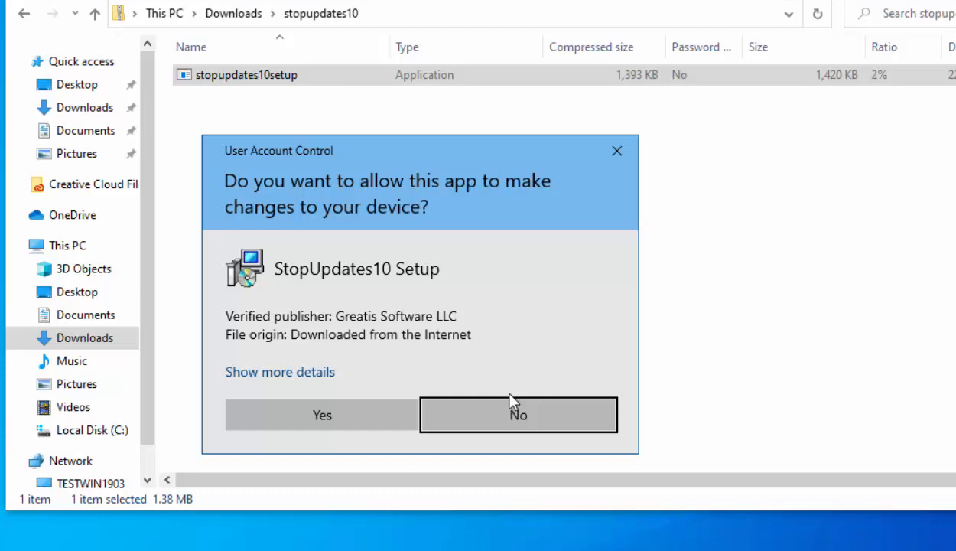
pyautogui.click(348, 415)
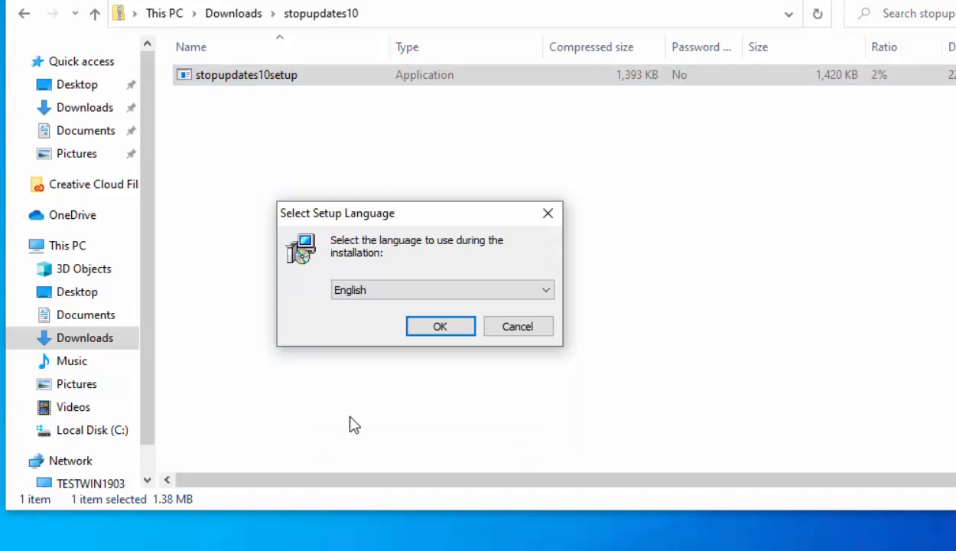
pyautogui.click(454, 328)
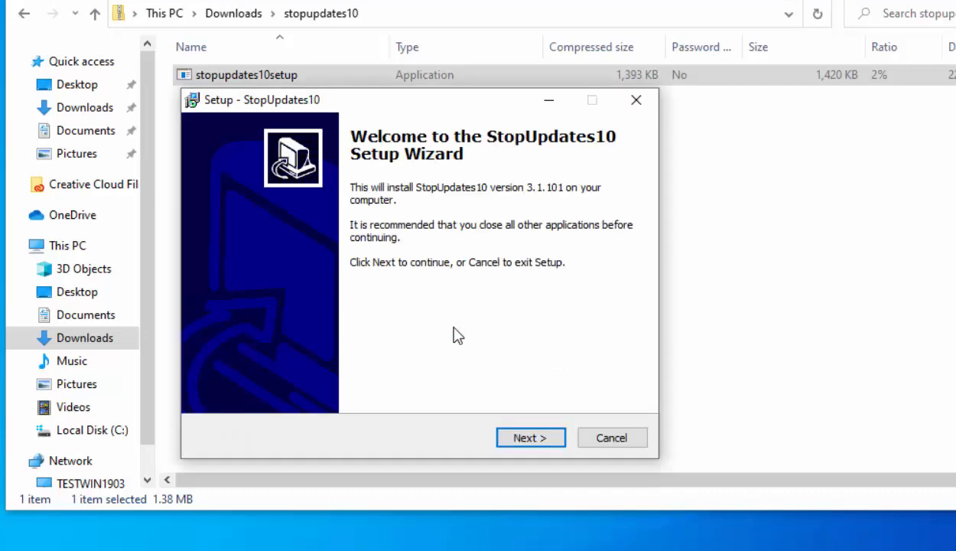
# Step: Accept the license agreement and install StopUpdates10 in C:\Program Files (x86)\StopUpdates10 with the StopUpdates10 Start Menu folder
pyautogui.click(558, 440)
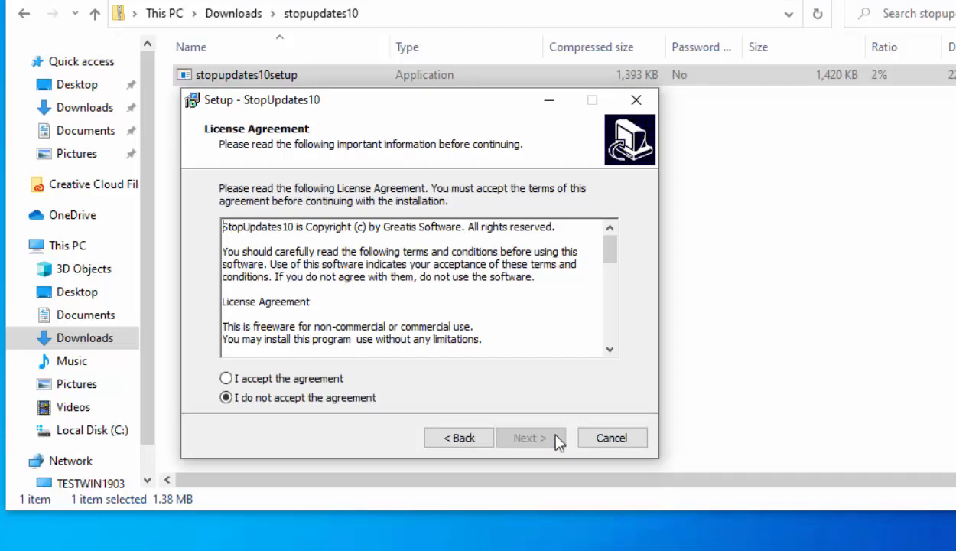
pyautogui.click(228, 383)
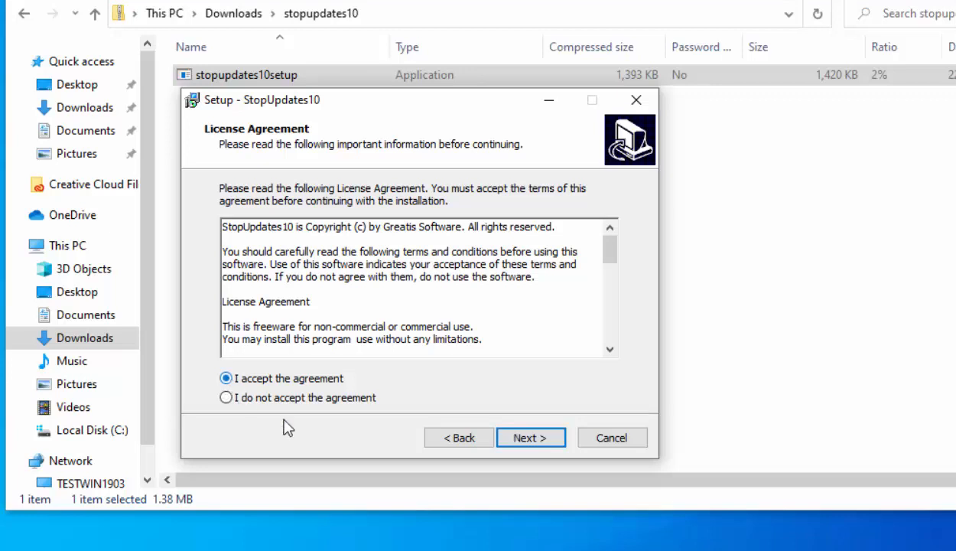
pyautogui.click(556, 441)
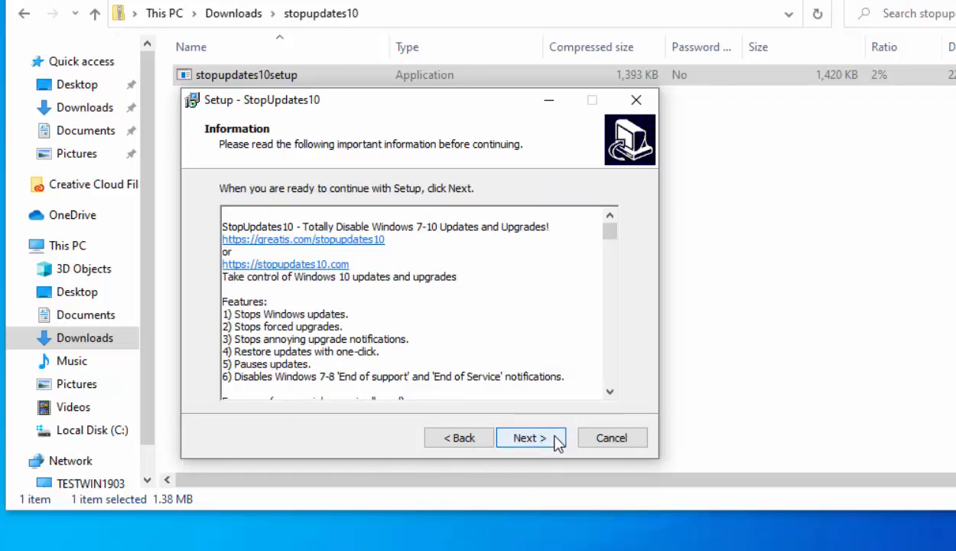
pyautogui.click(531, 438)
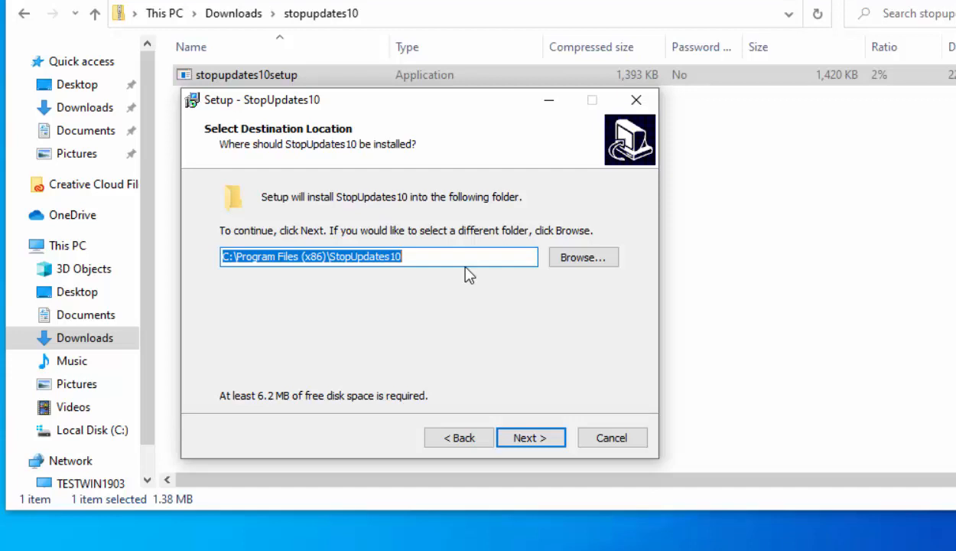
pyautogui.click(550, 440)
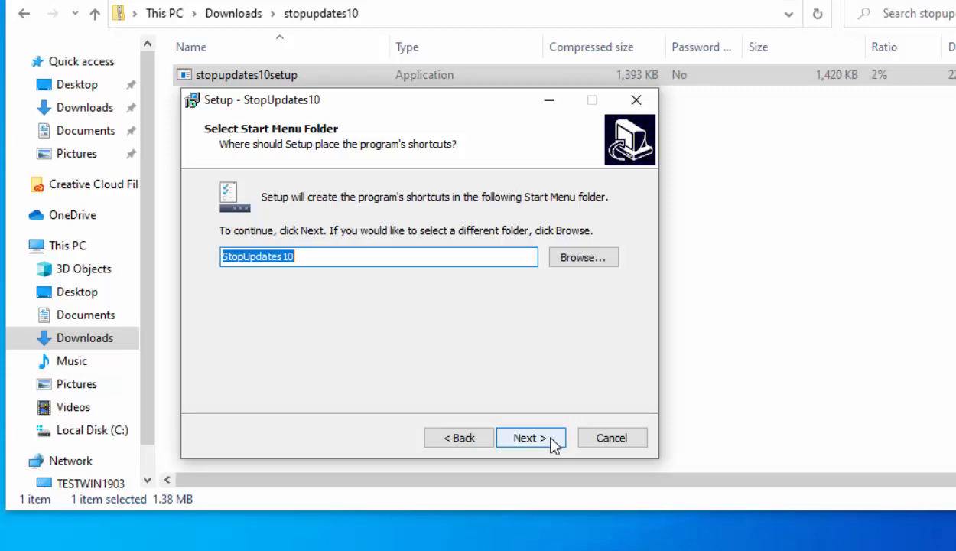
pyautogui.click(552, 441)
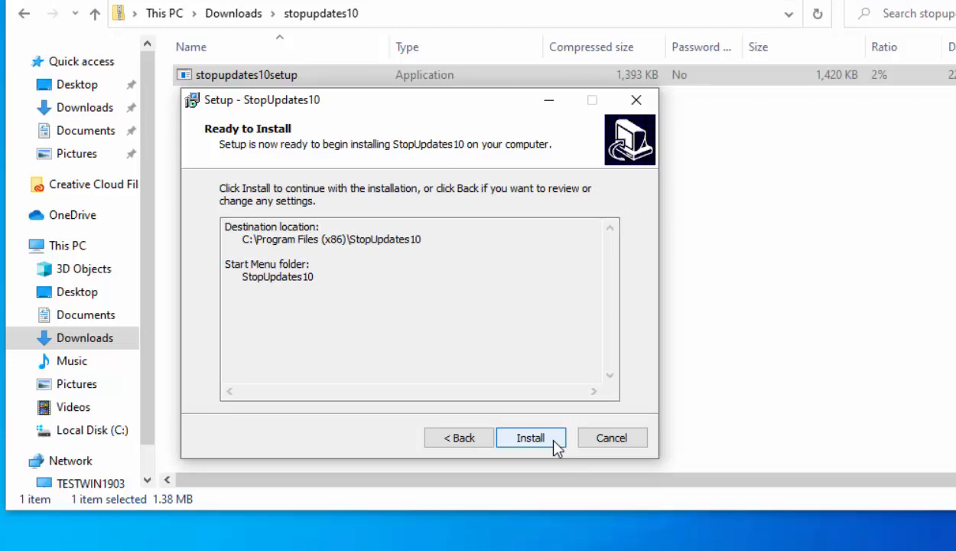
pyautogui.click(556, 448)
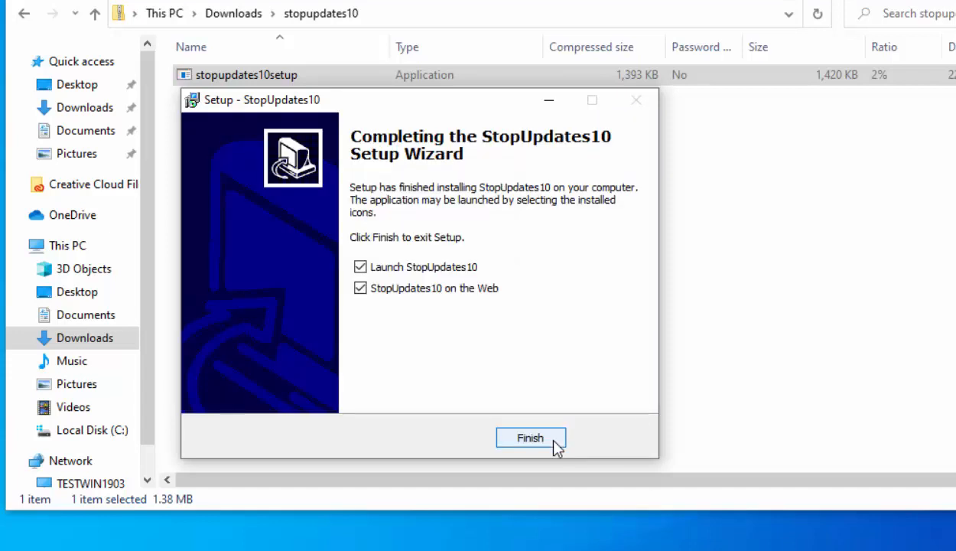
# Step: Finish the setup with StopUpdates10 set to launch and its web page option turned off
pyautogui.click(361, 289)
pyautogui.click(538, 439)
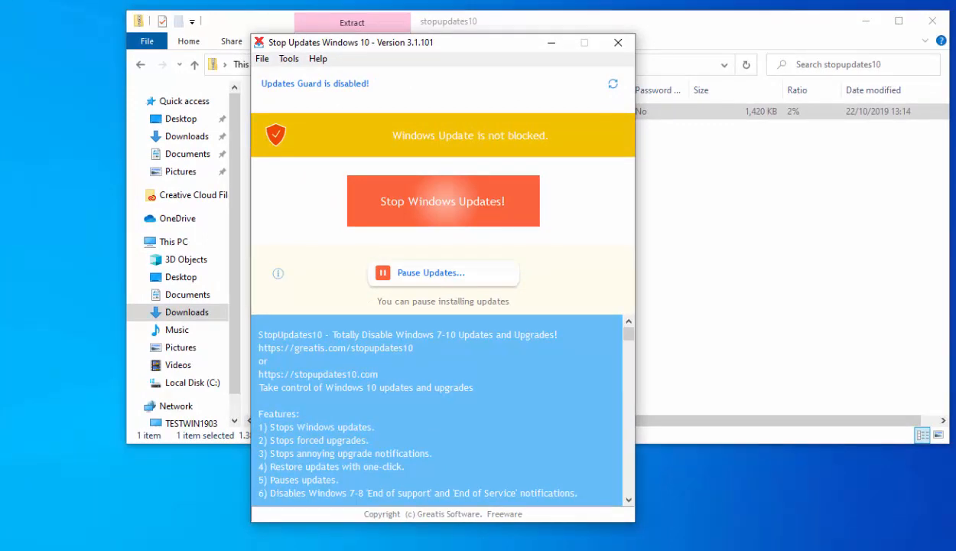
# Step: Check the pause-updates dates without applying them, and stop Windows updates, dismissing the follow-up offers
pyautogui.click(432, 277)
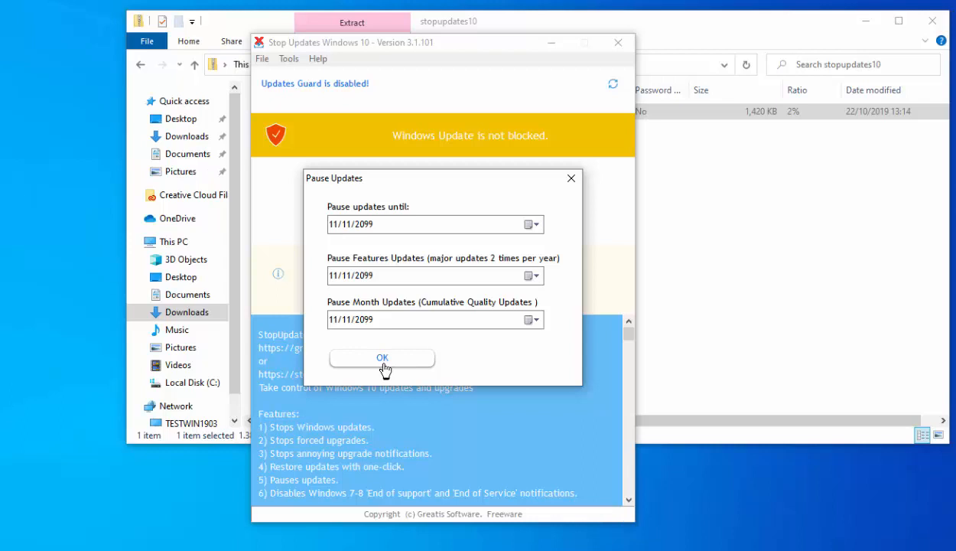
pyautogui.click(571, 178)
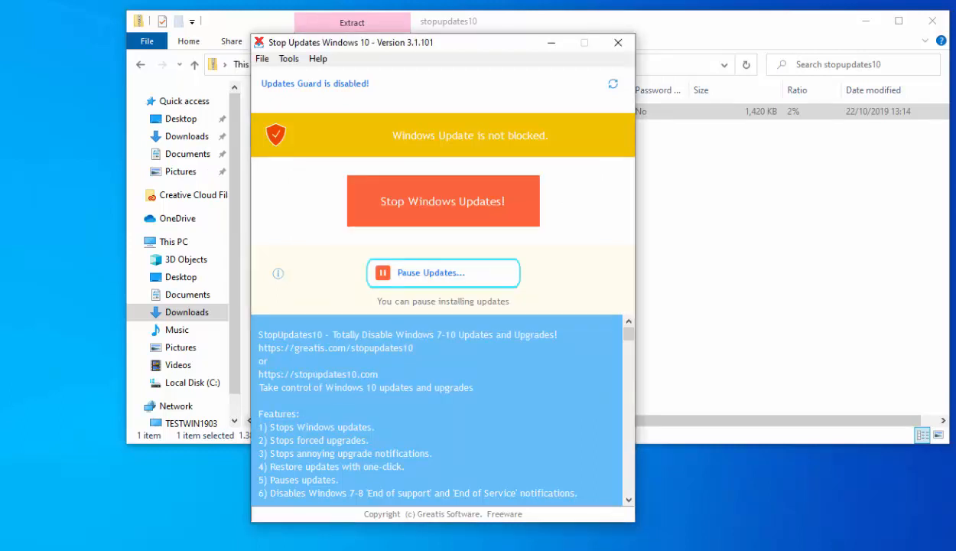
pyautogui.click(431, 212)
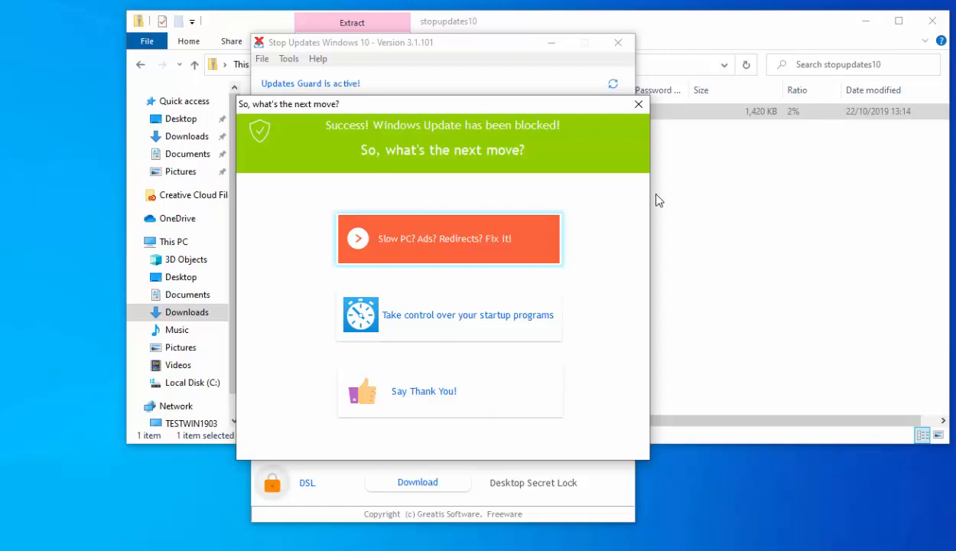
pyautogui.click(639, 105)
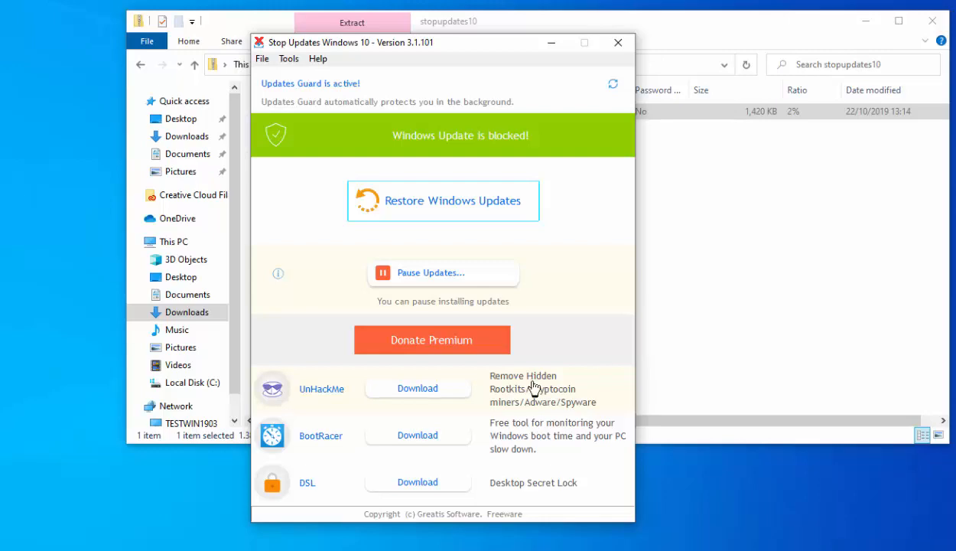
# Step: Check the Windows Update page under Update & Security in Windows Settings, and close Settings
pyautogui.click(23, 549)
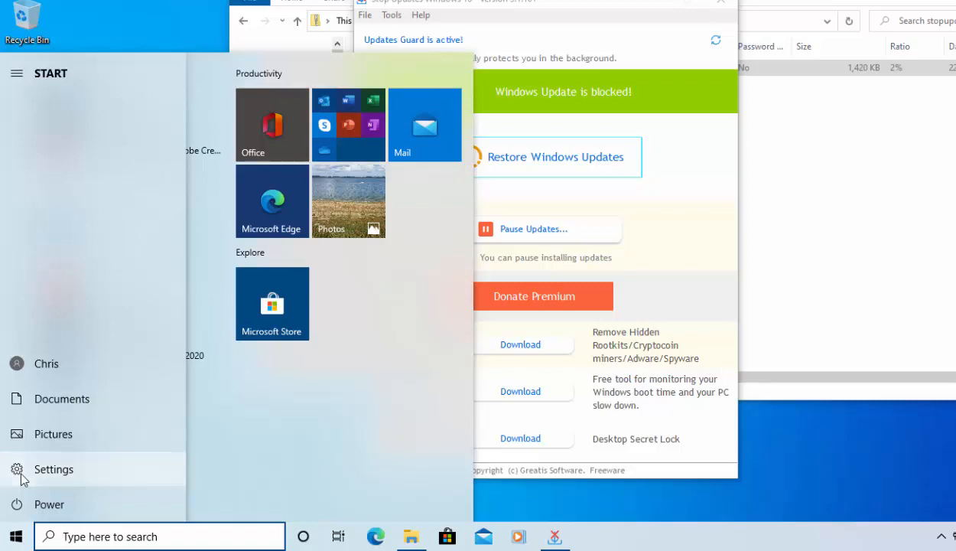
pyautogui.click(22, 476)
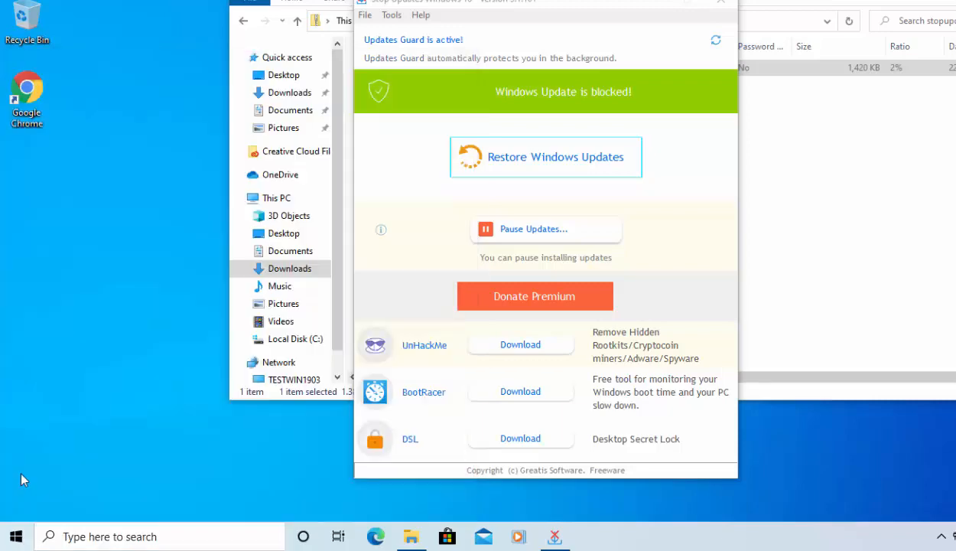
pyautogui.scroll(-3, 535, 329)
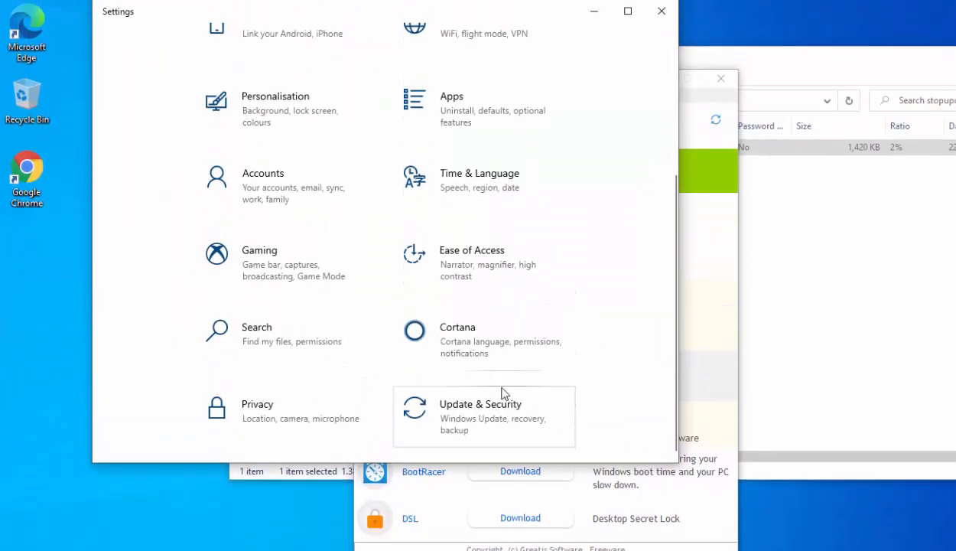
pyautogui.click(448, 409)
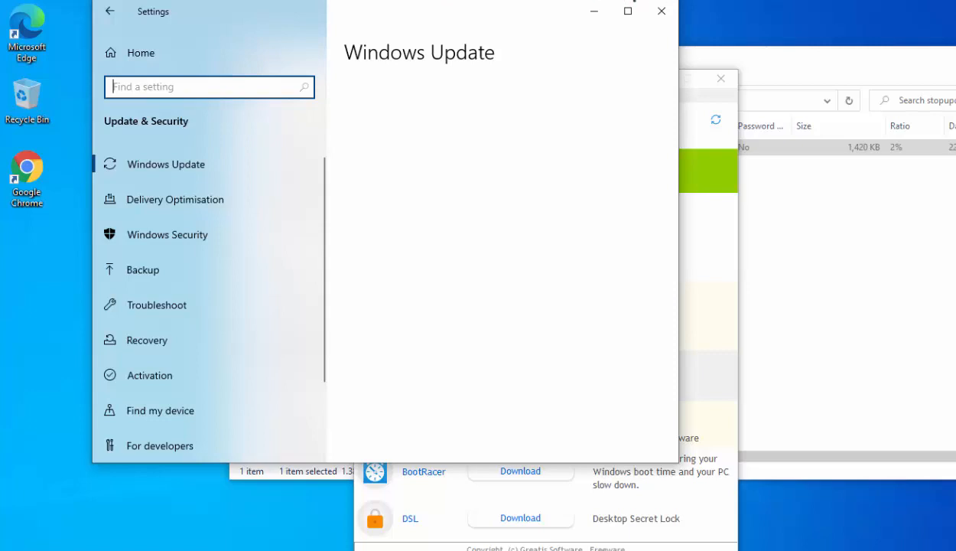
pyautogui.click(662, 11)
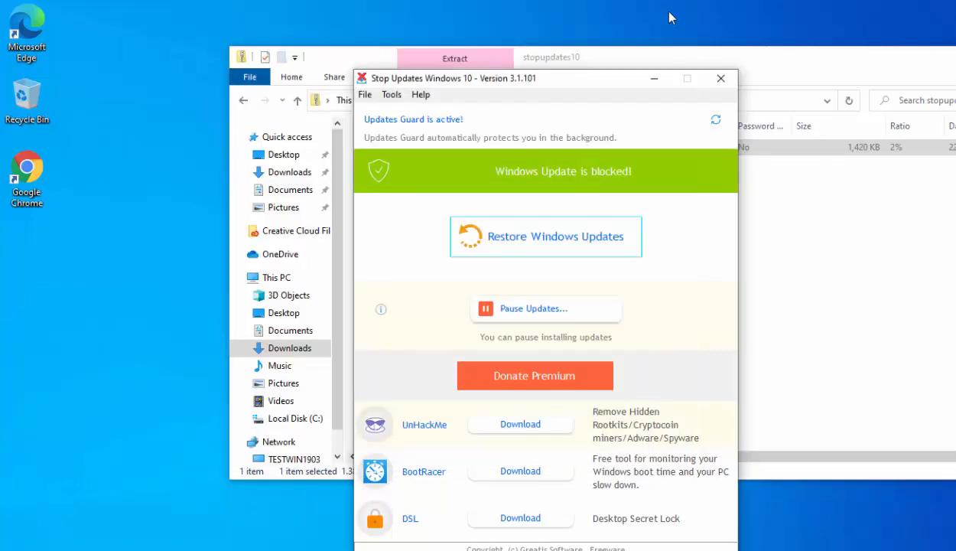
# Step: Close StopUpdates10 and relaunch it by searching Windows for "stopup", allowing it to make changes to the device
pyautogui.click(719, 86)
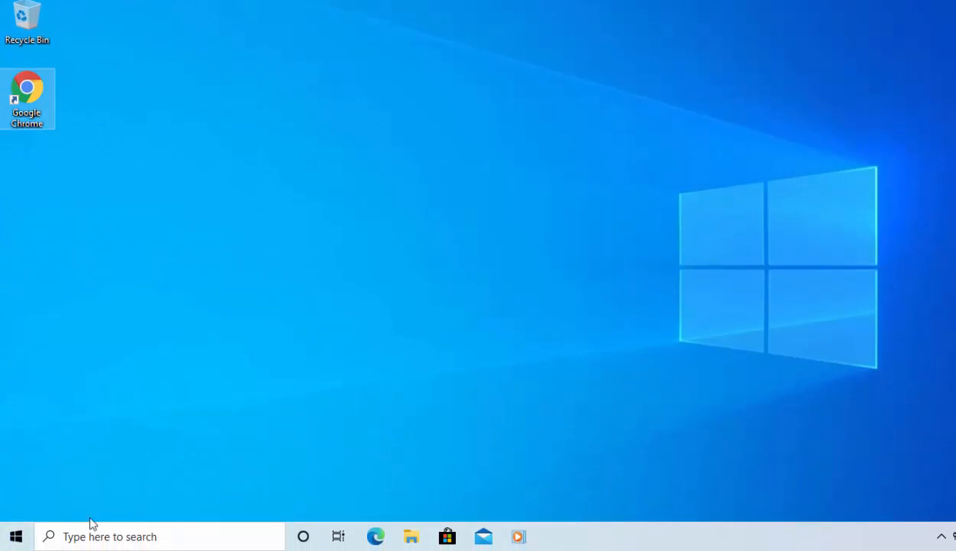
pyautogui.click(17, 536)
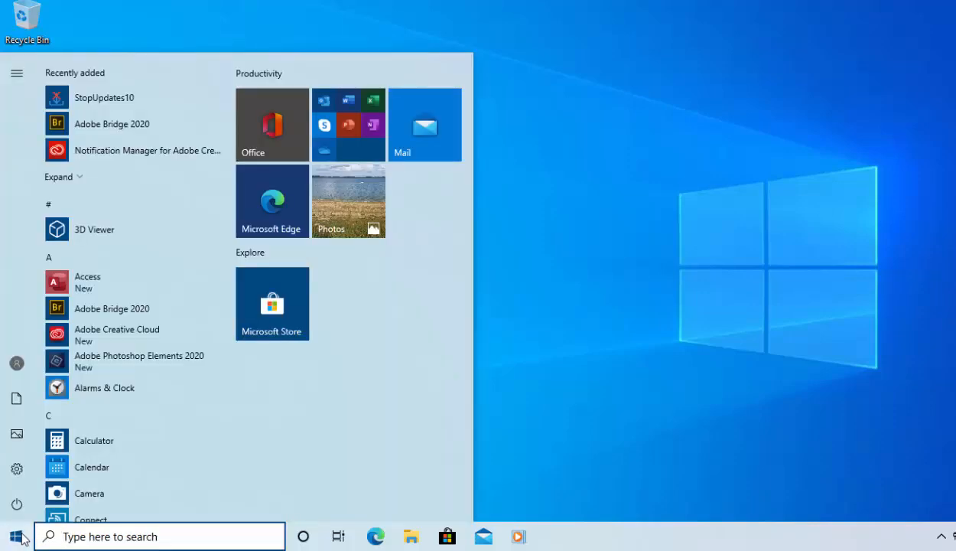
pyautogui.write('st')
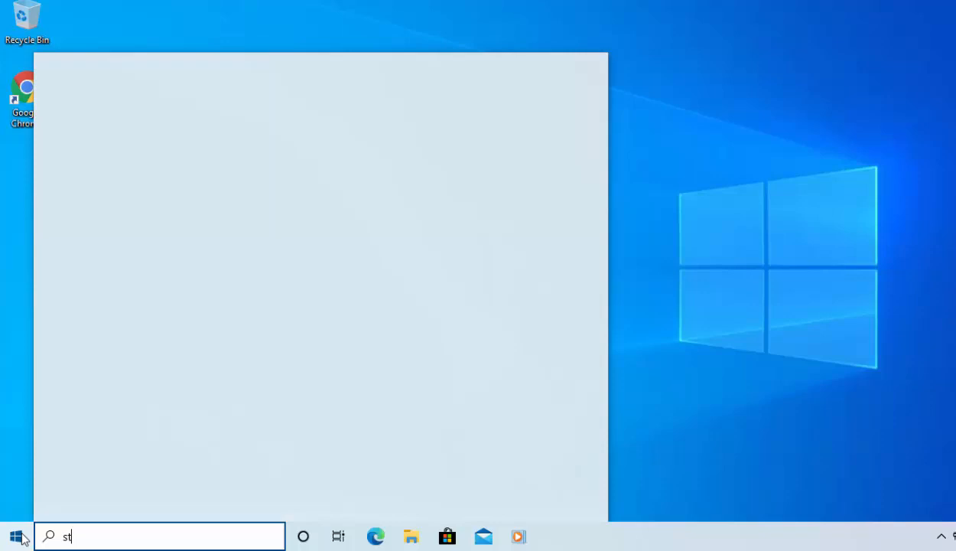
pyautogui.write('opup')
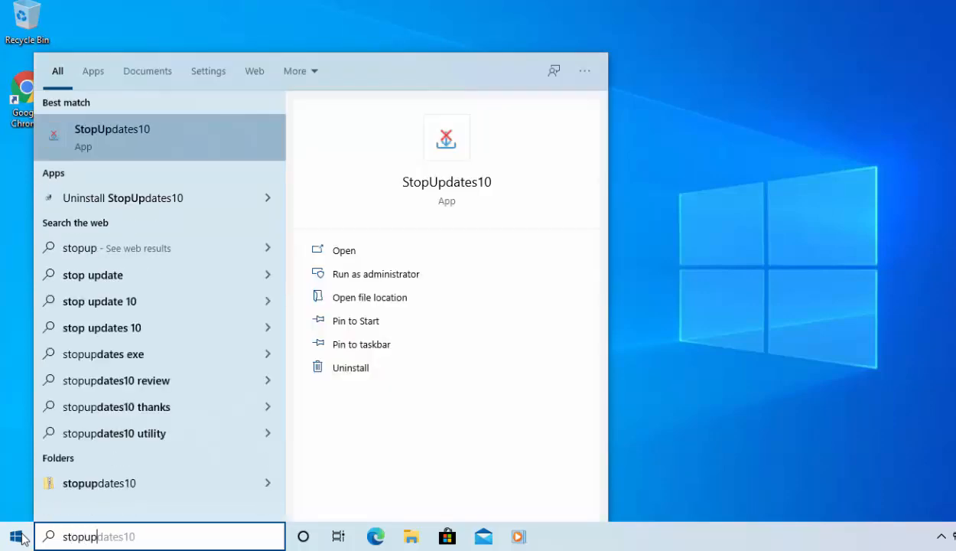
pyautogui.click(110, 138)
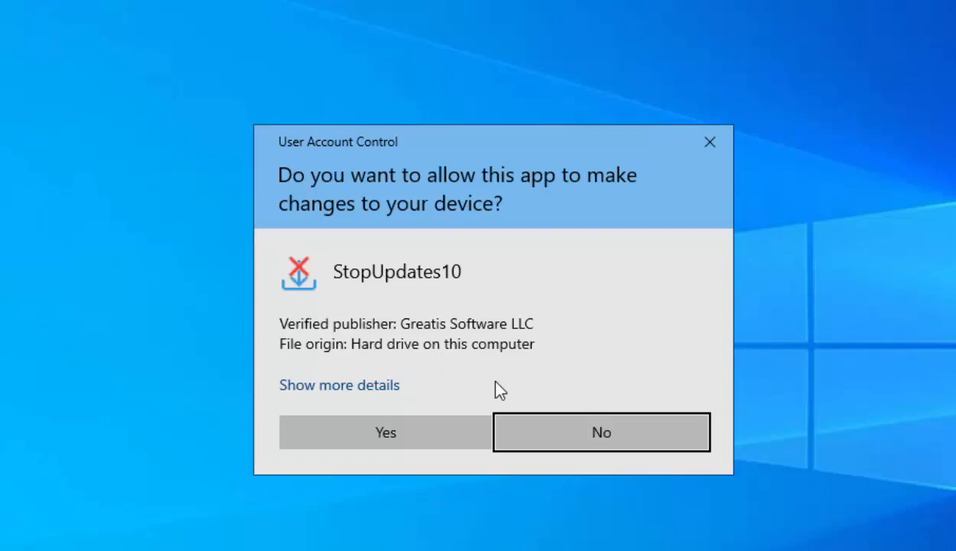
pyautogui.click(433, 433)
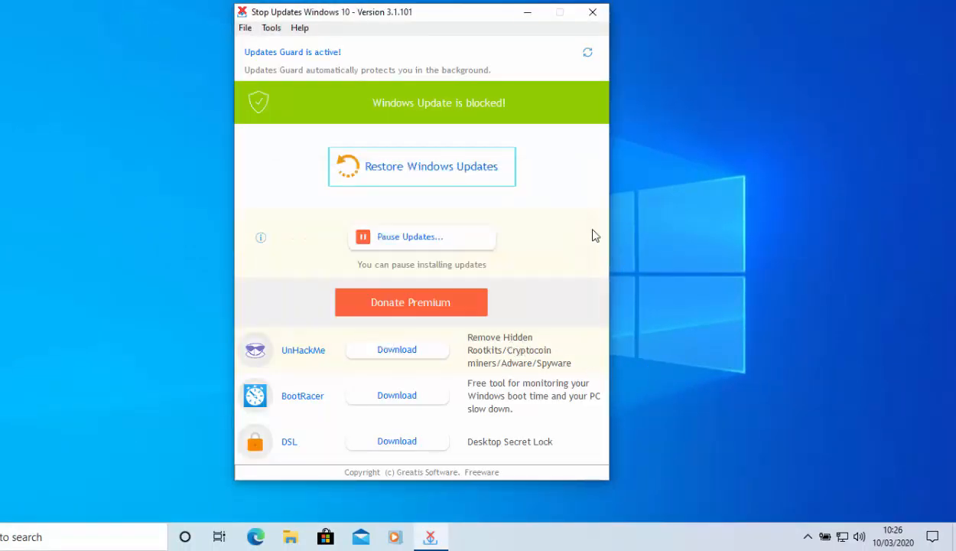
# Step: Restore Windows updates and pause them with all three pause dates at 11/11/2099
pyautogui.click(397, 171)
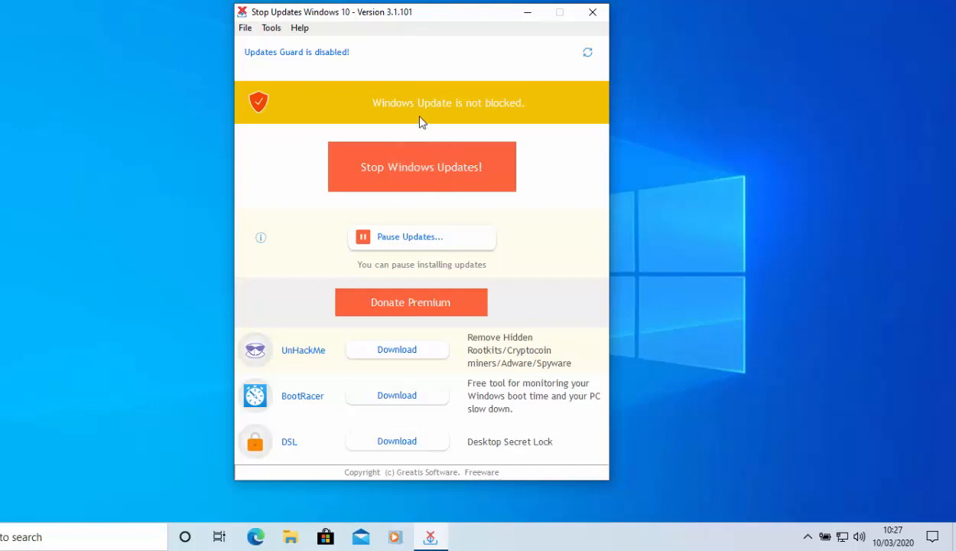
pyautogui.click(383, 239)
pyautogui.click(362, 320)
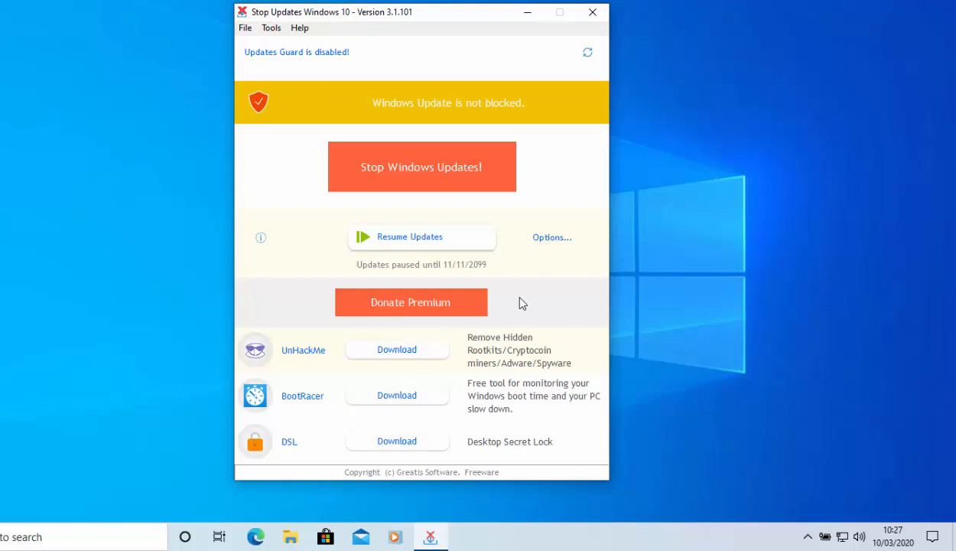
pyautogui.click(414, 243)
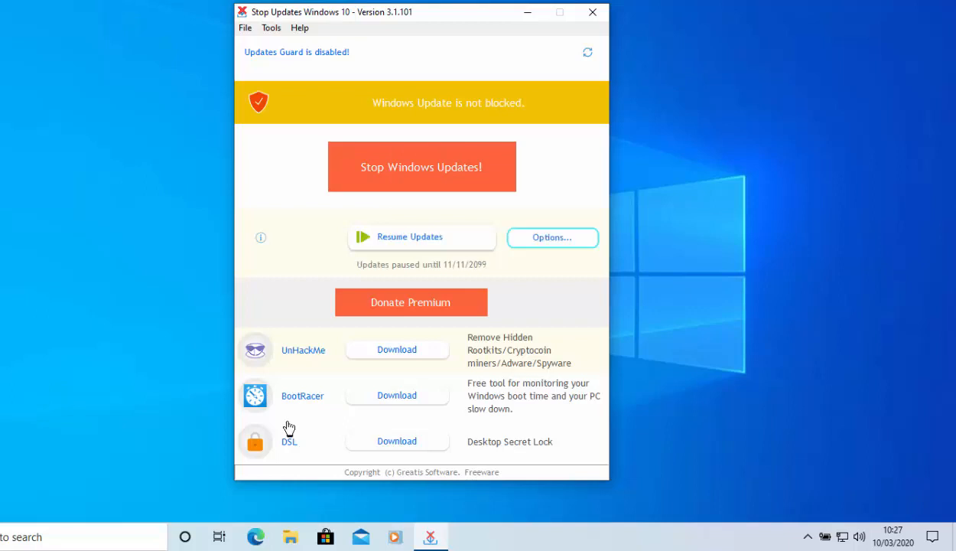
# Step: Set the pause date for features updates to today's date, 10/03/2020, and apply the pause options
pyautogui.click(550, 240)
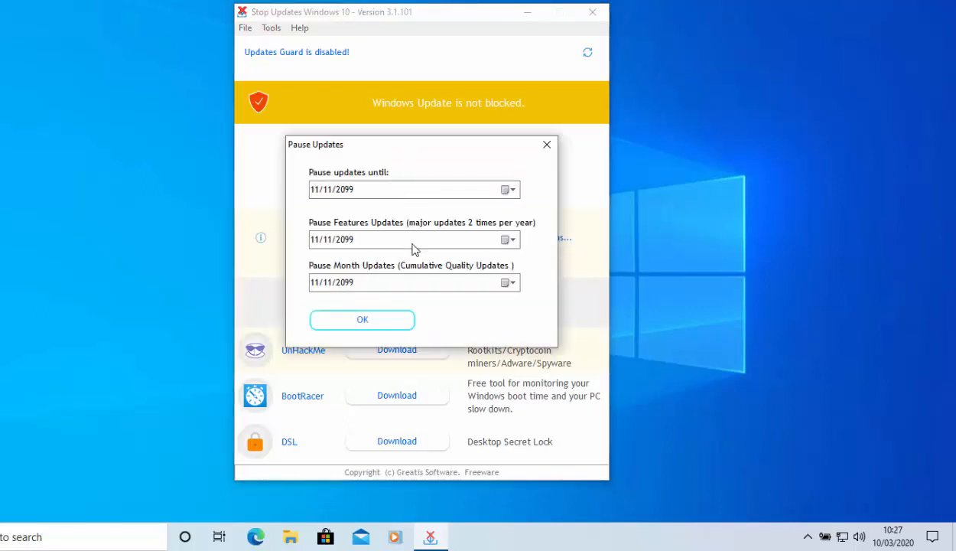
pyautogui.click(511, 242)
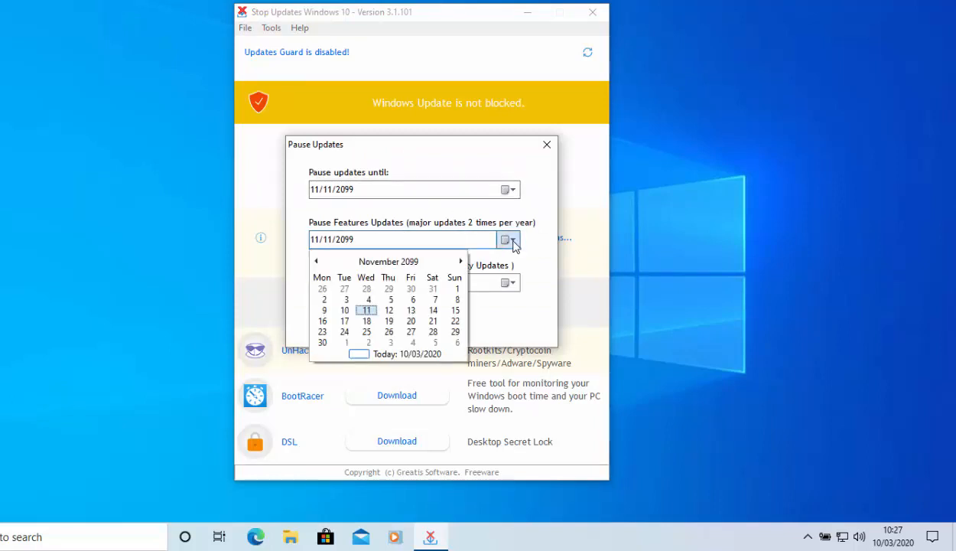
pyautogui.click(511, 241)
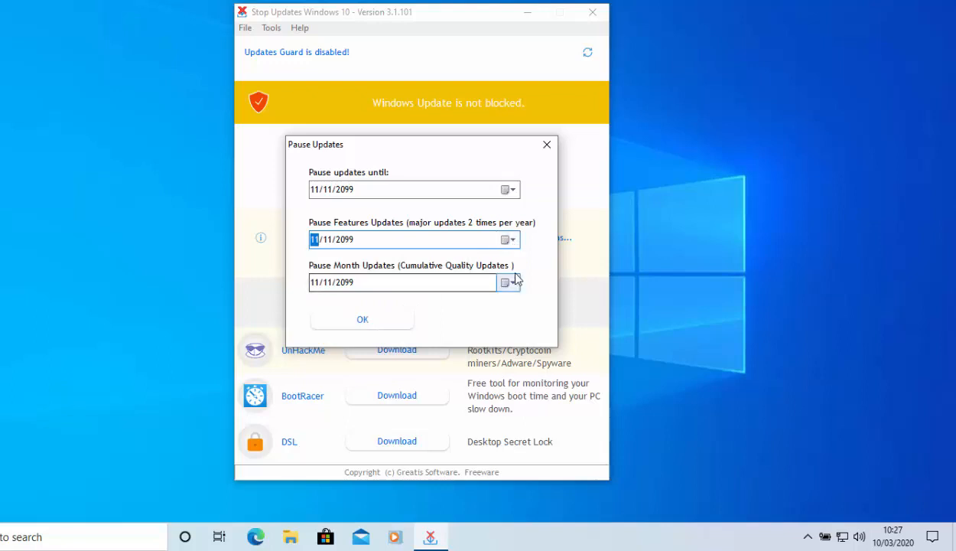
pyautogui.click(516, 243)
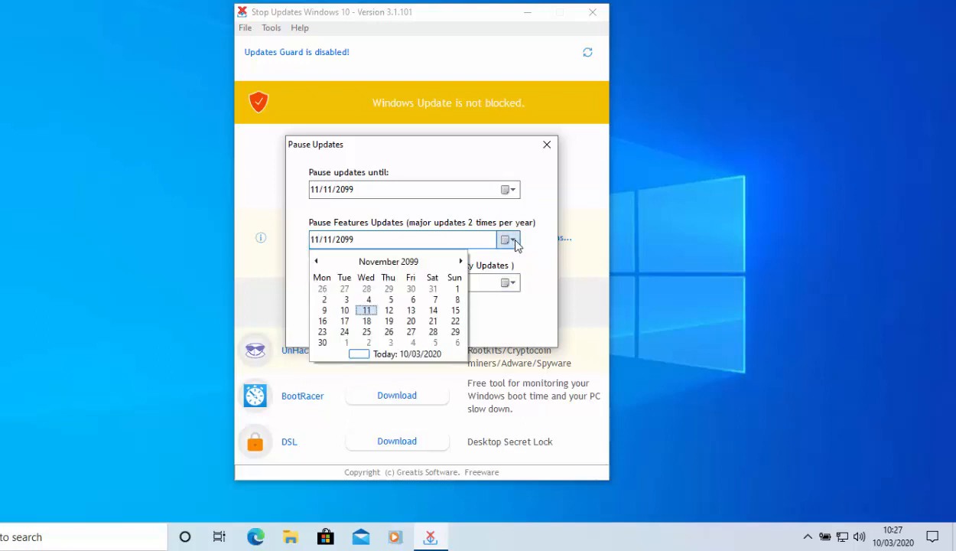
pyautogui.click(392, 353)
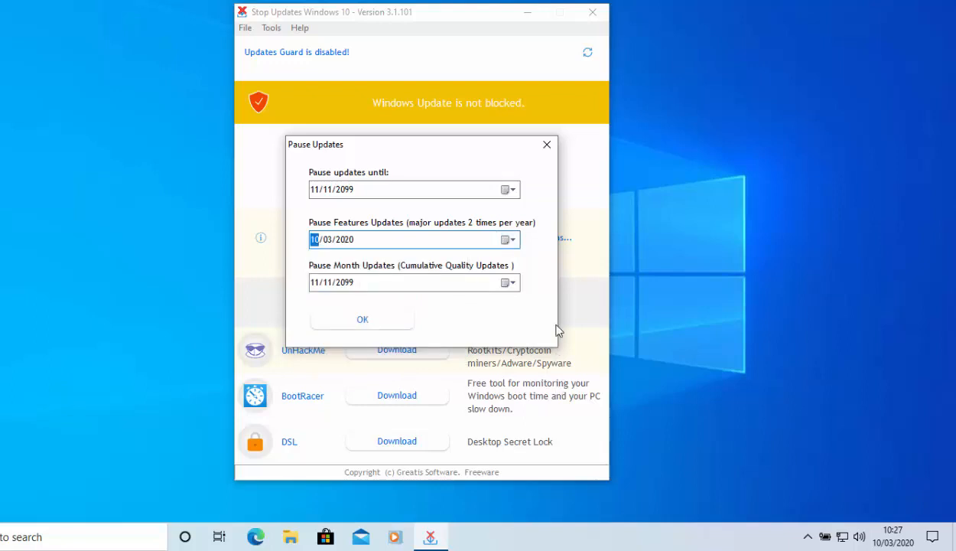
pyautogui.click(384, 321)
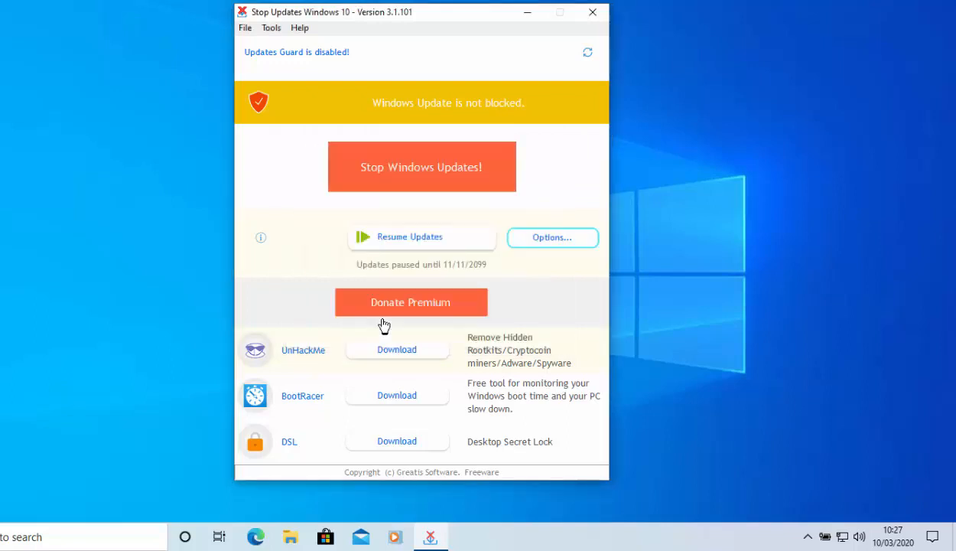